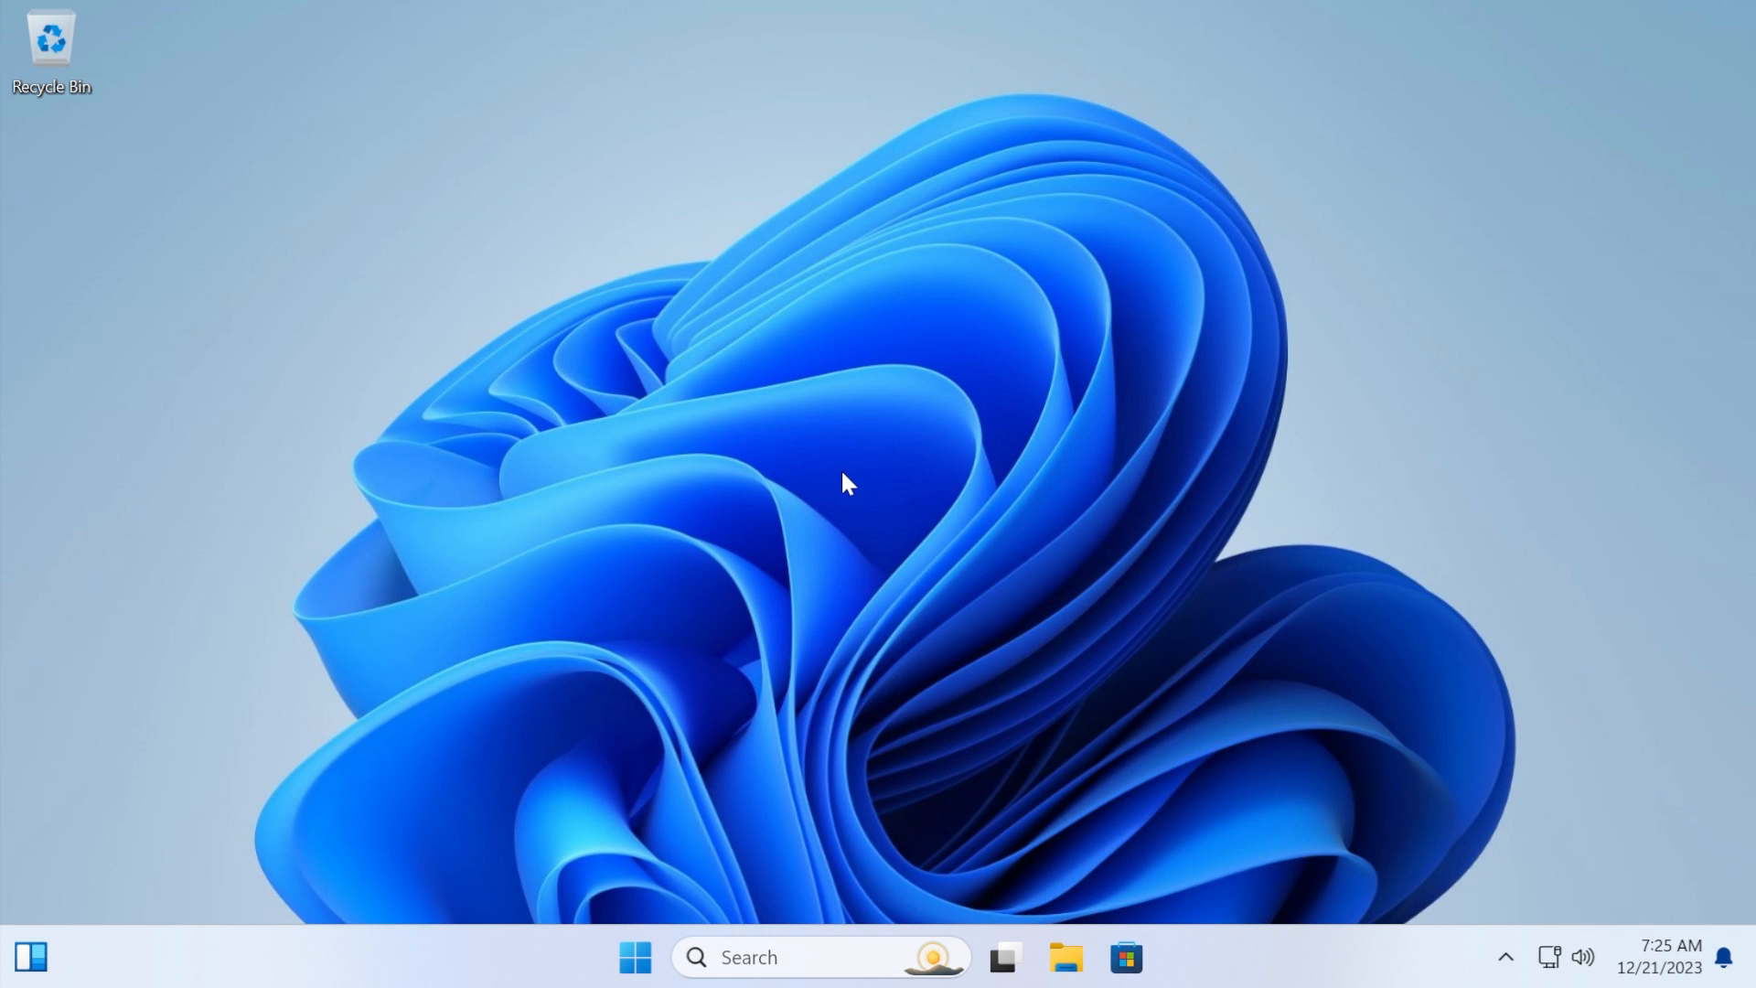
# Review the Windows version details and Windows Update pages in Settings, then close Settings
pyautogui.press('super+s')
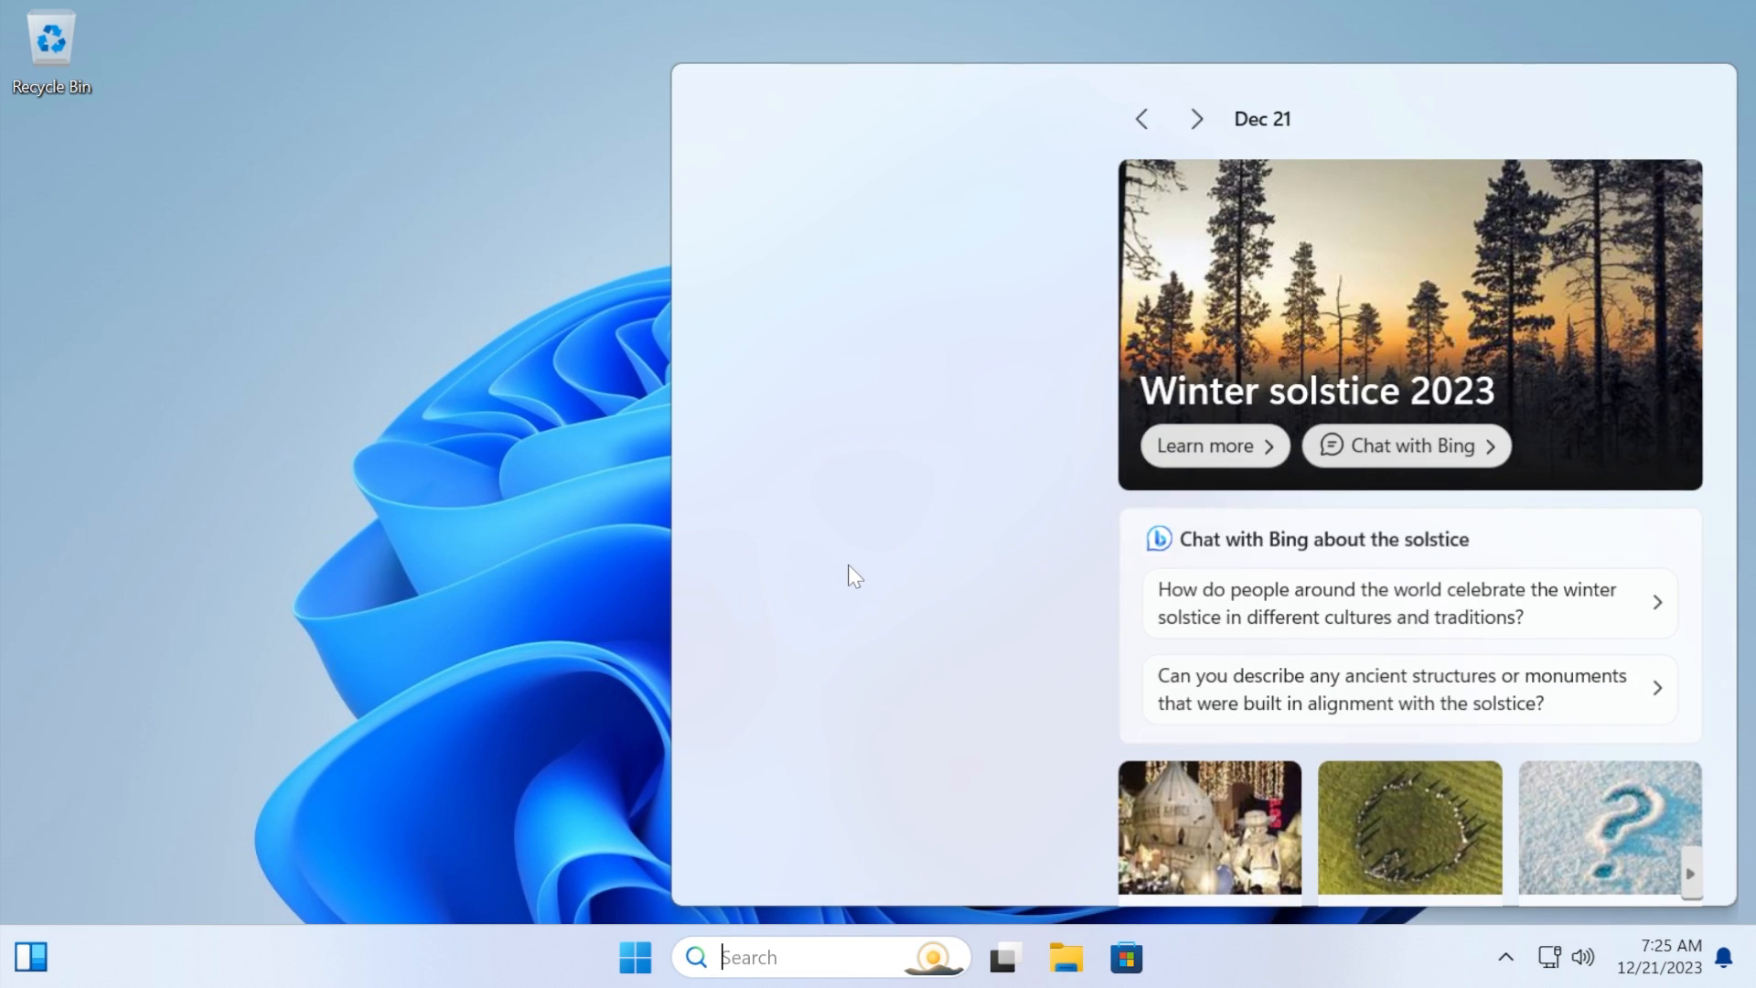
pyautogui.write('vers')
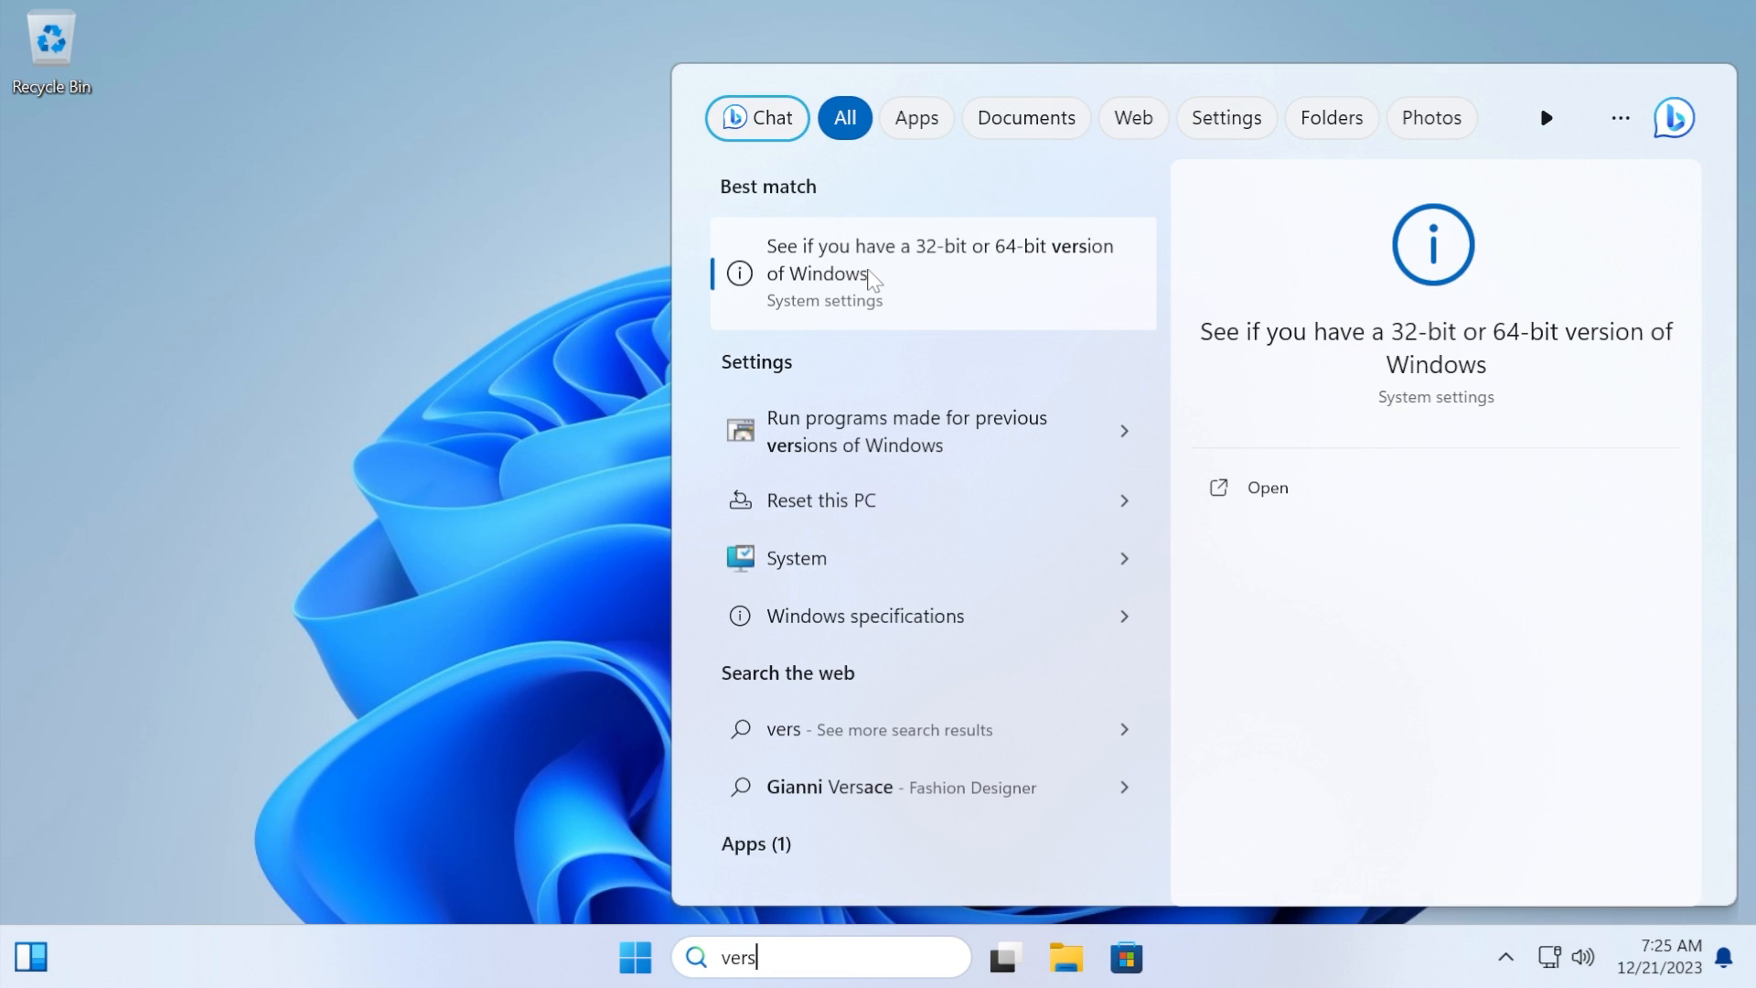
pyautogui.click(869, 275)
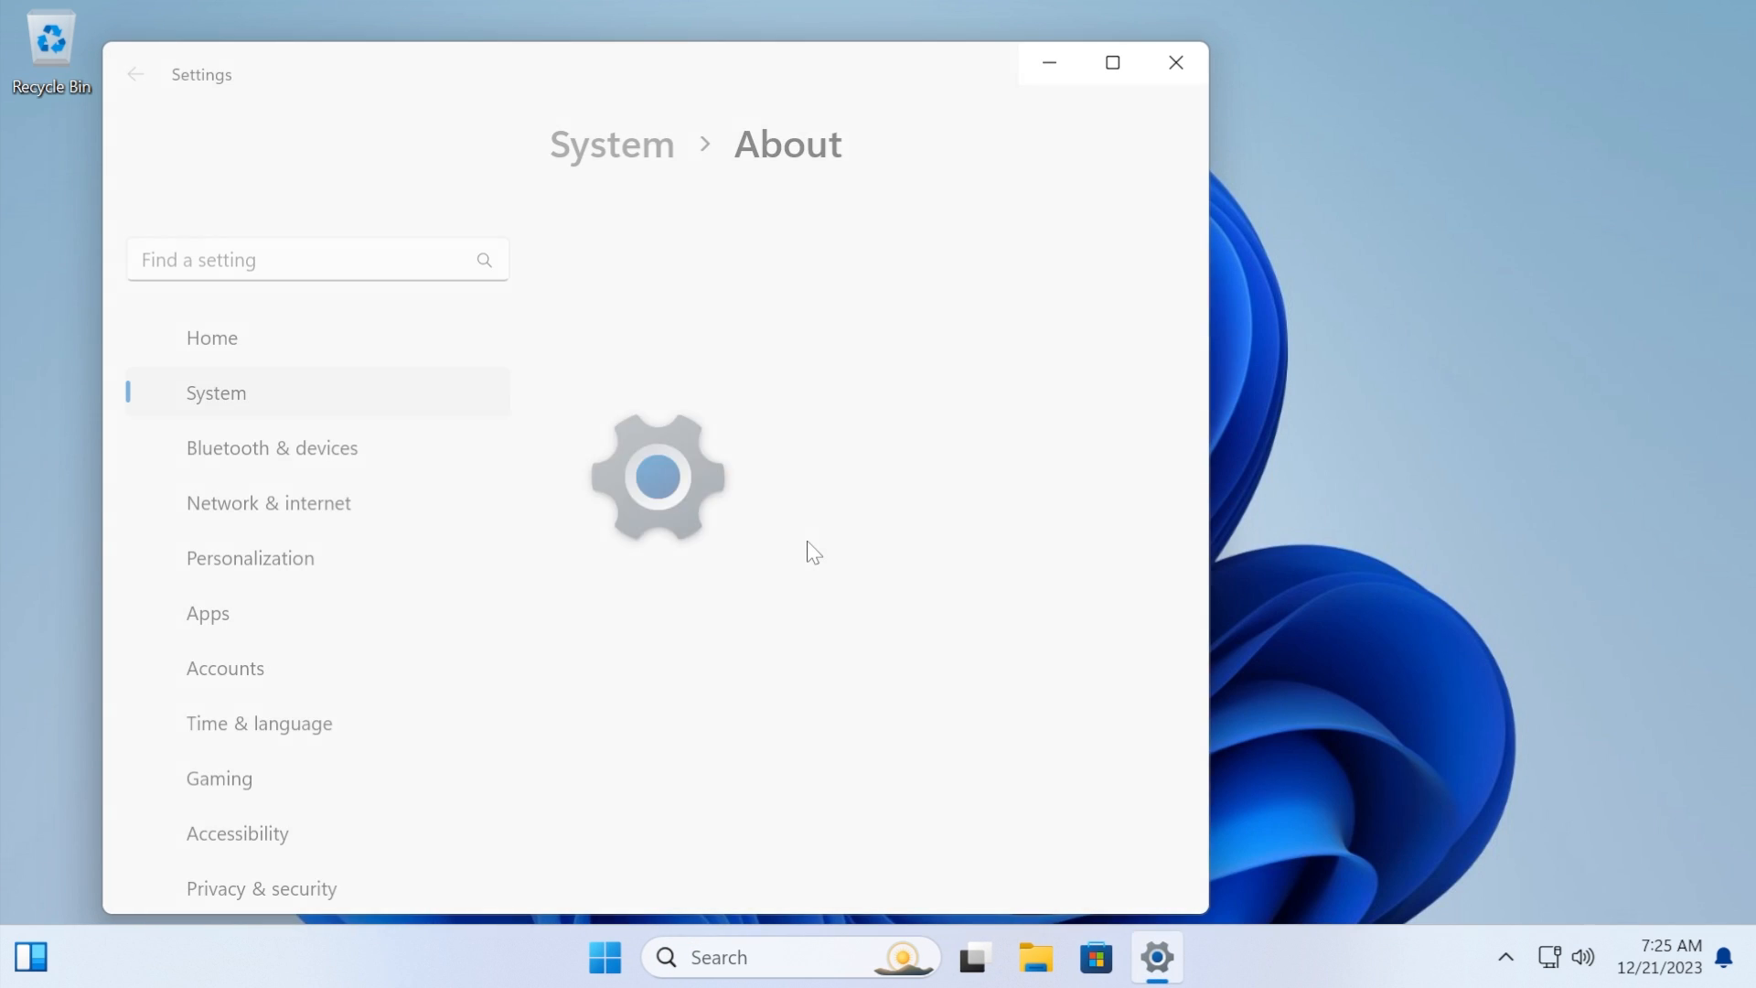
pyautogui.scroll(-5, 802, 542)
pyautogui.scroll(-3, 801, 543)
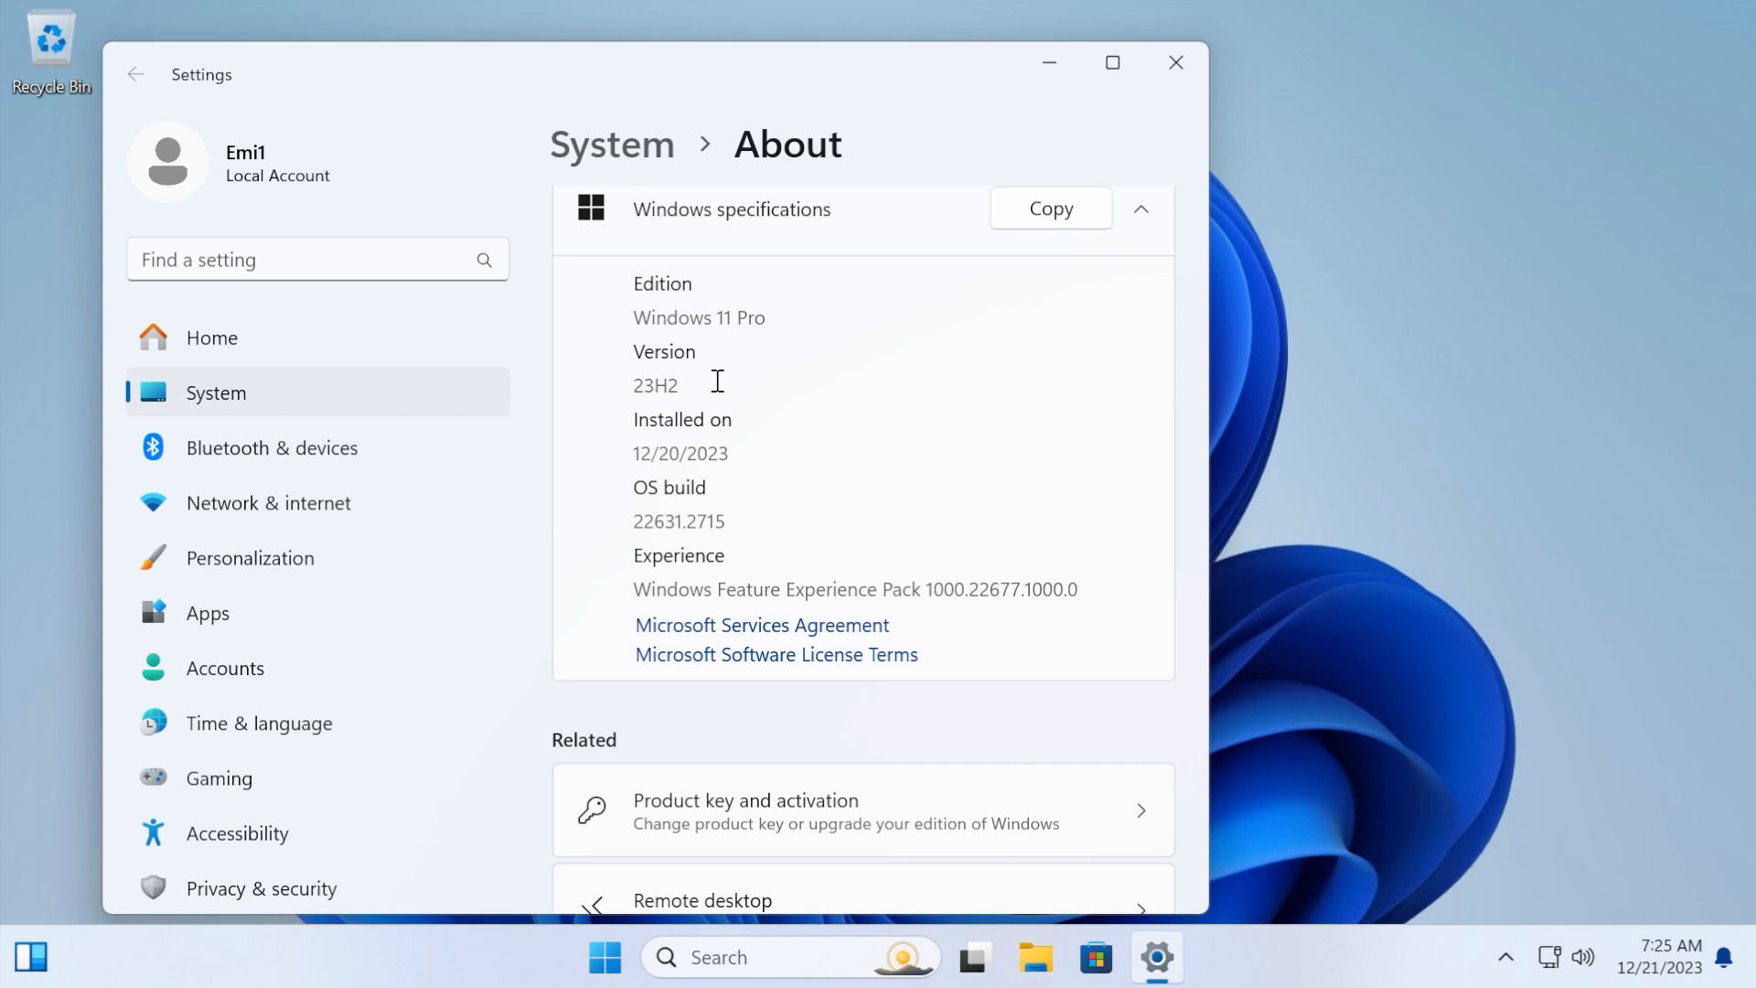
pyautogui.scroll(-1, 247, 550)
pyautogui.click(293, 875)
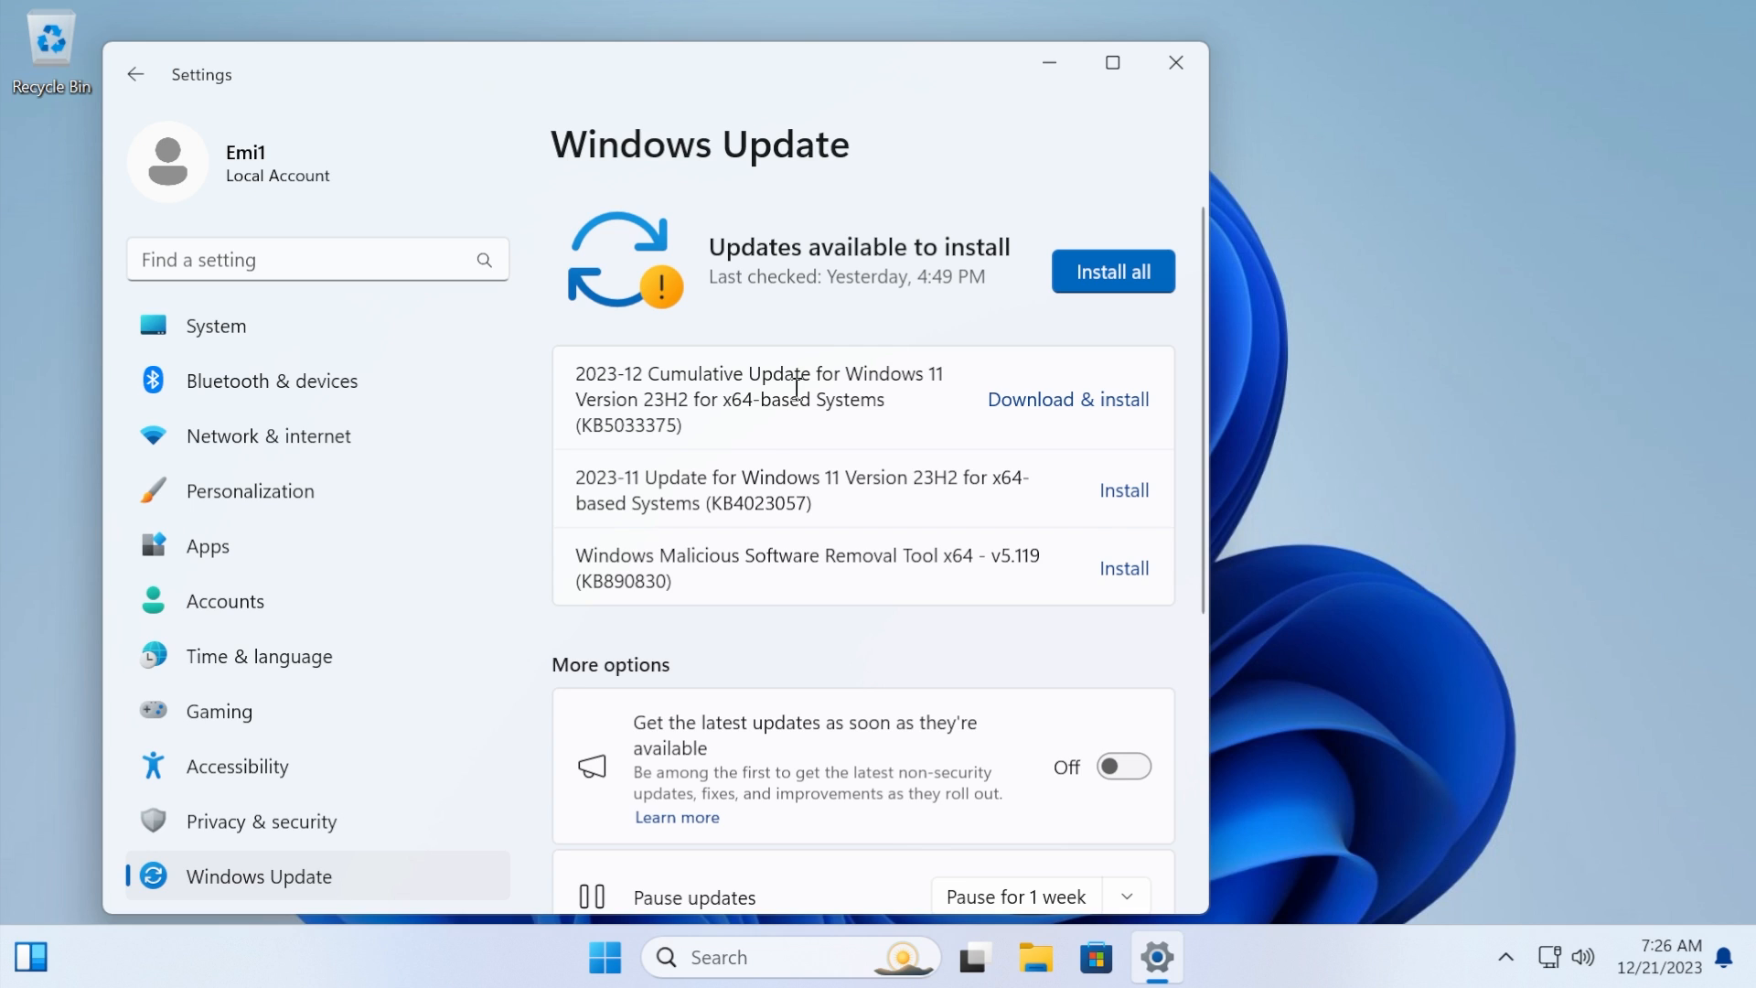
pyautogui.click(1176, 63)
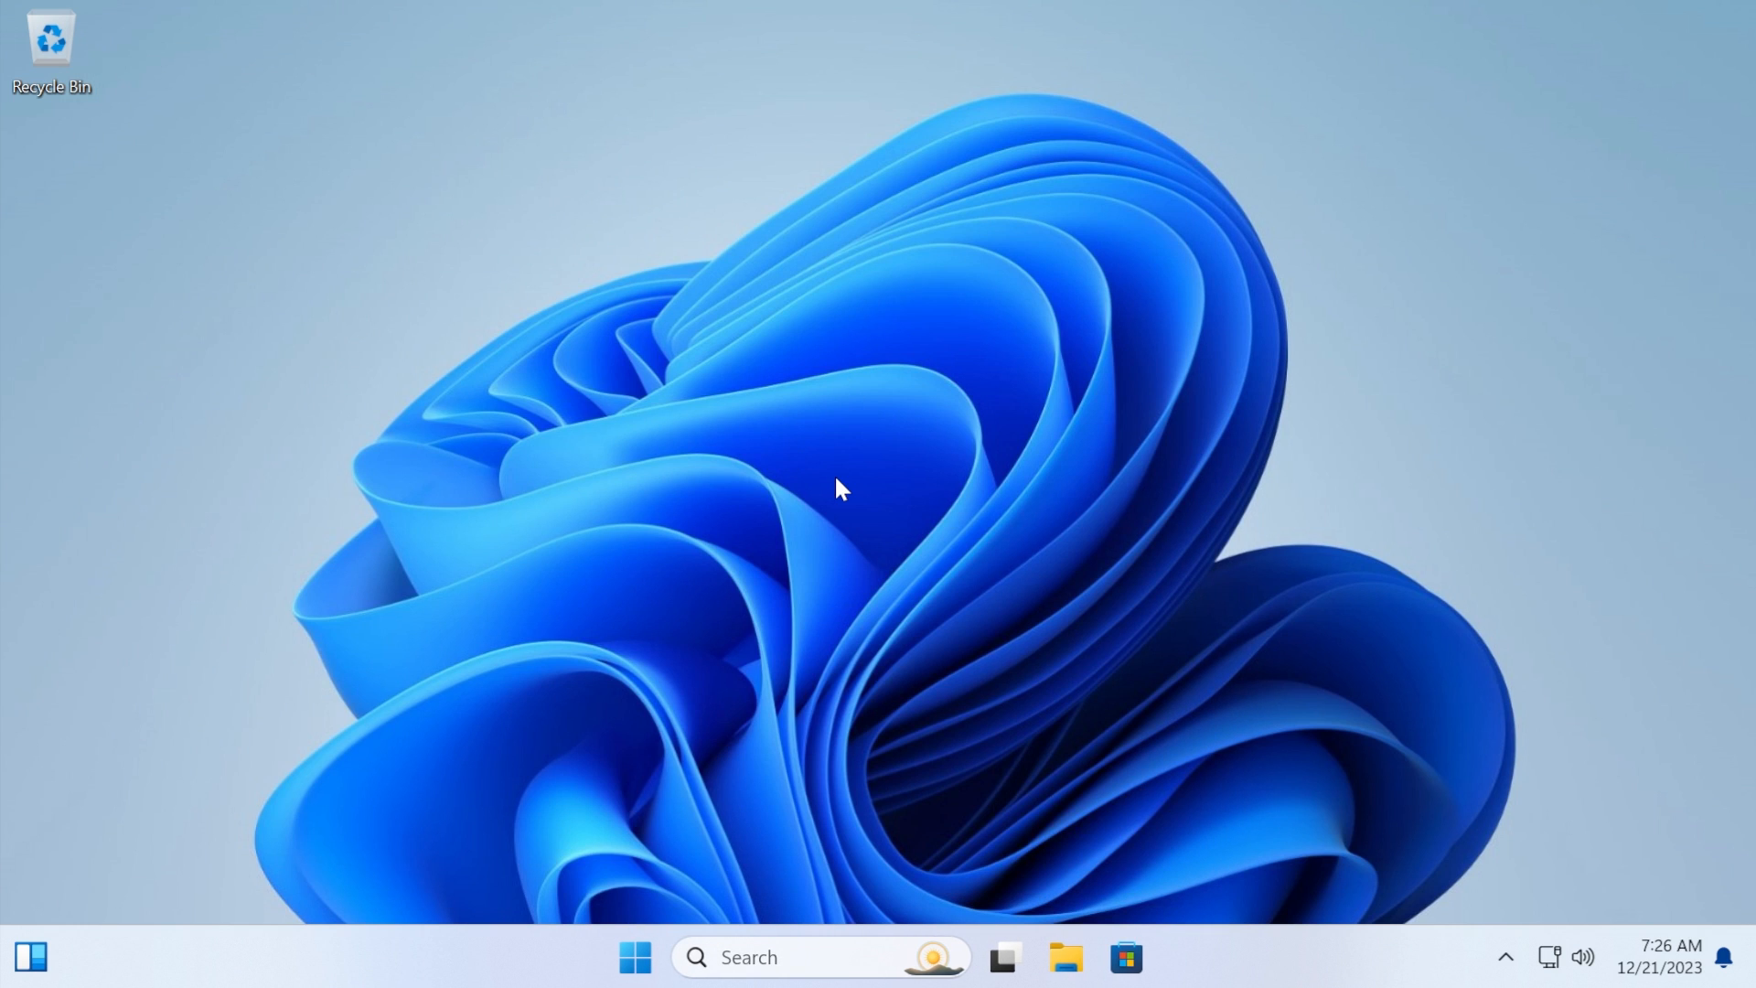
# Launch Task Manager from the taskbar menu and sort processes by the Memory column
pyautogui.rightClick(1262, 957)
pyautogui.click(1331, 846)
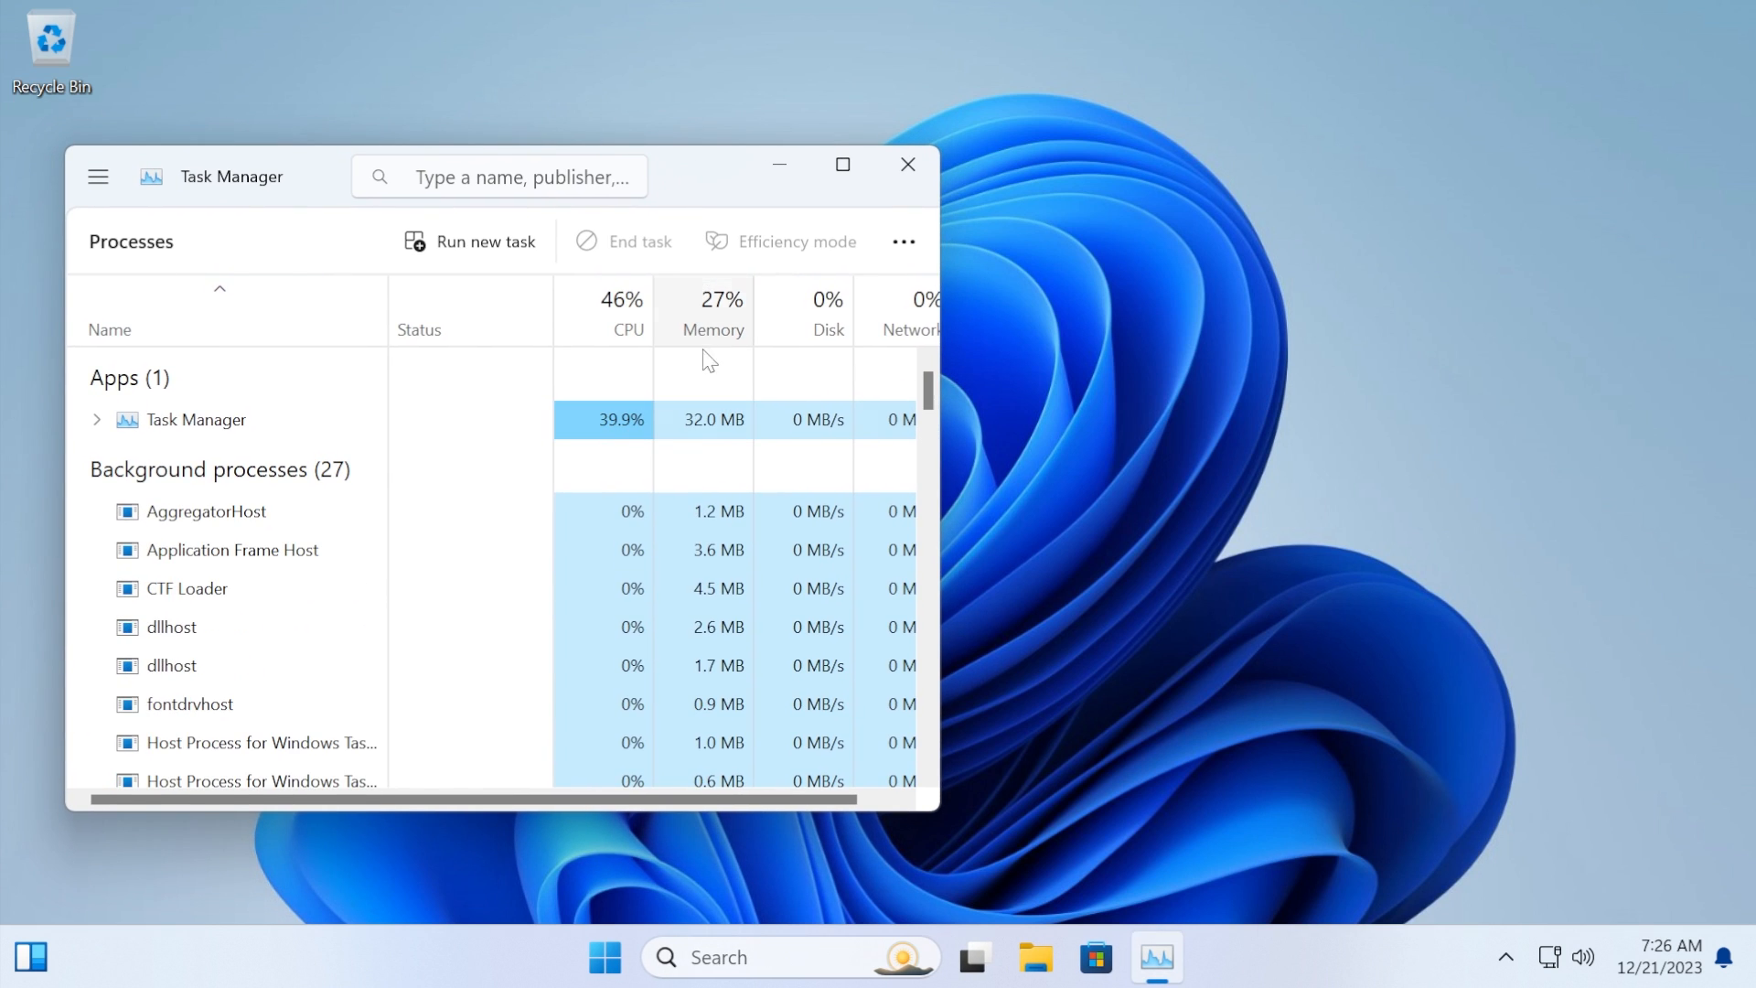
pyautogui.click(709, 329)
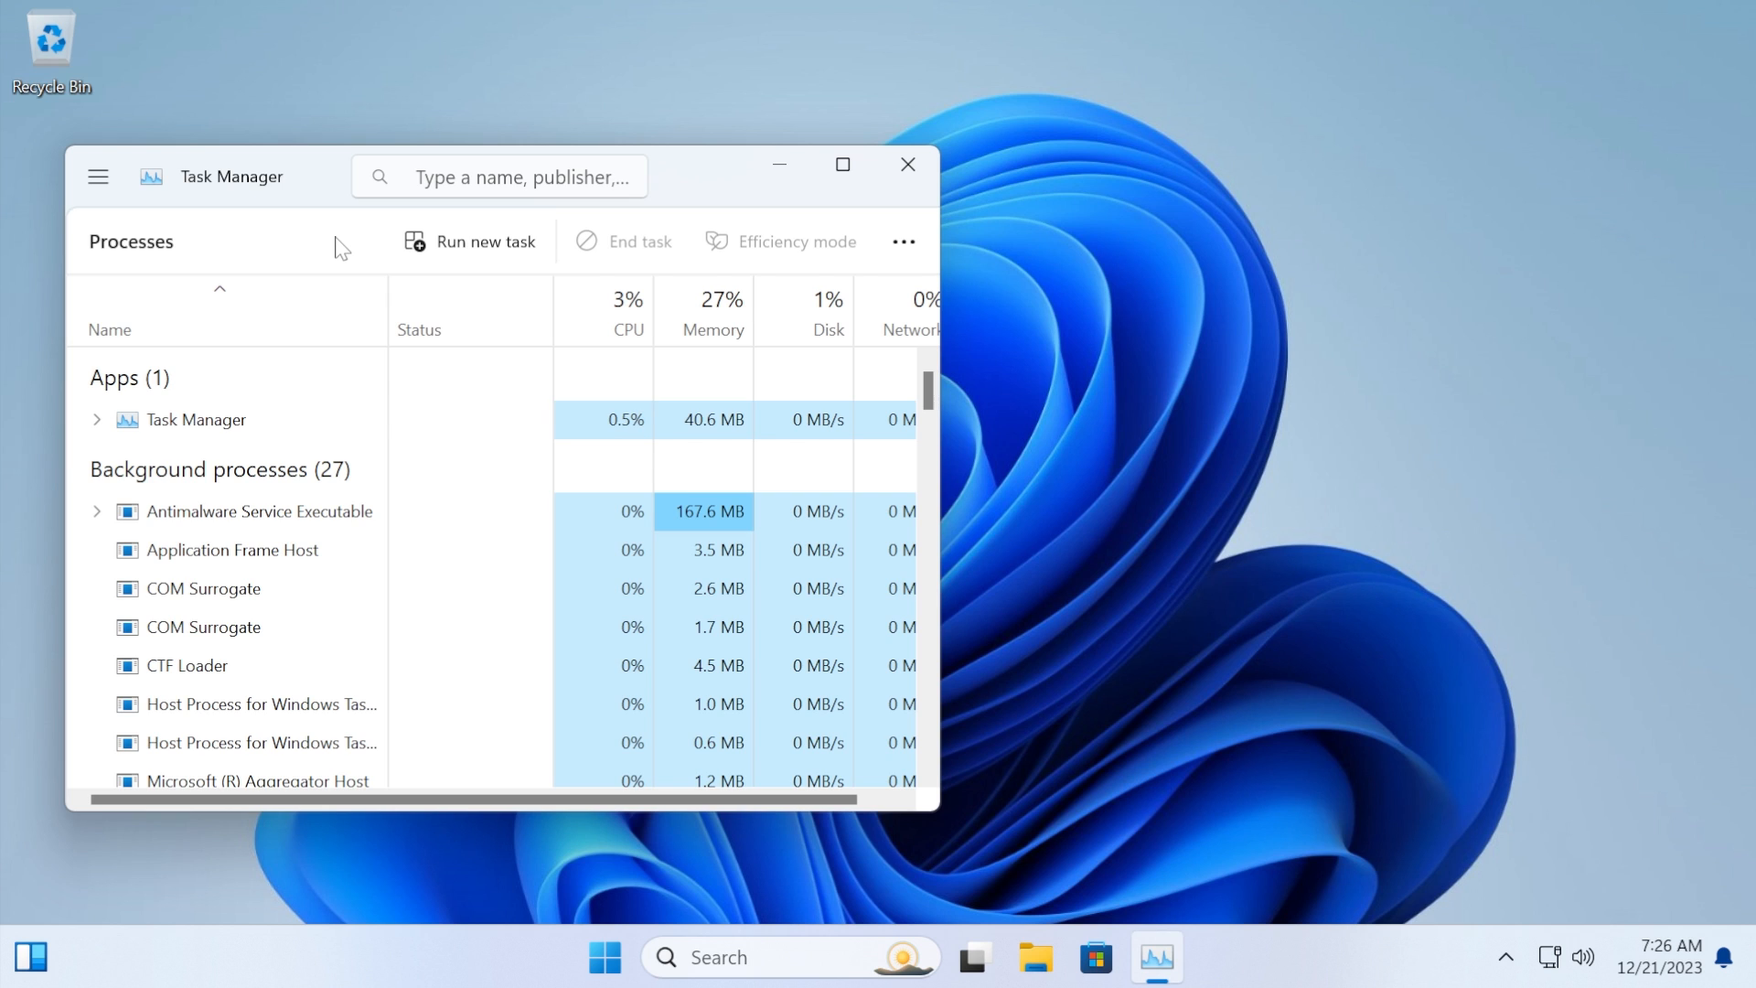
pyautogui.click(768, 955)
pyautogui.write('s')
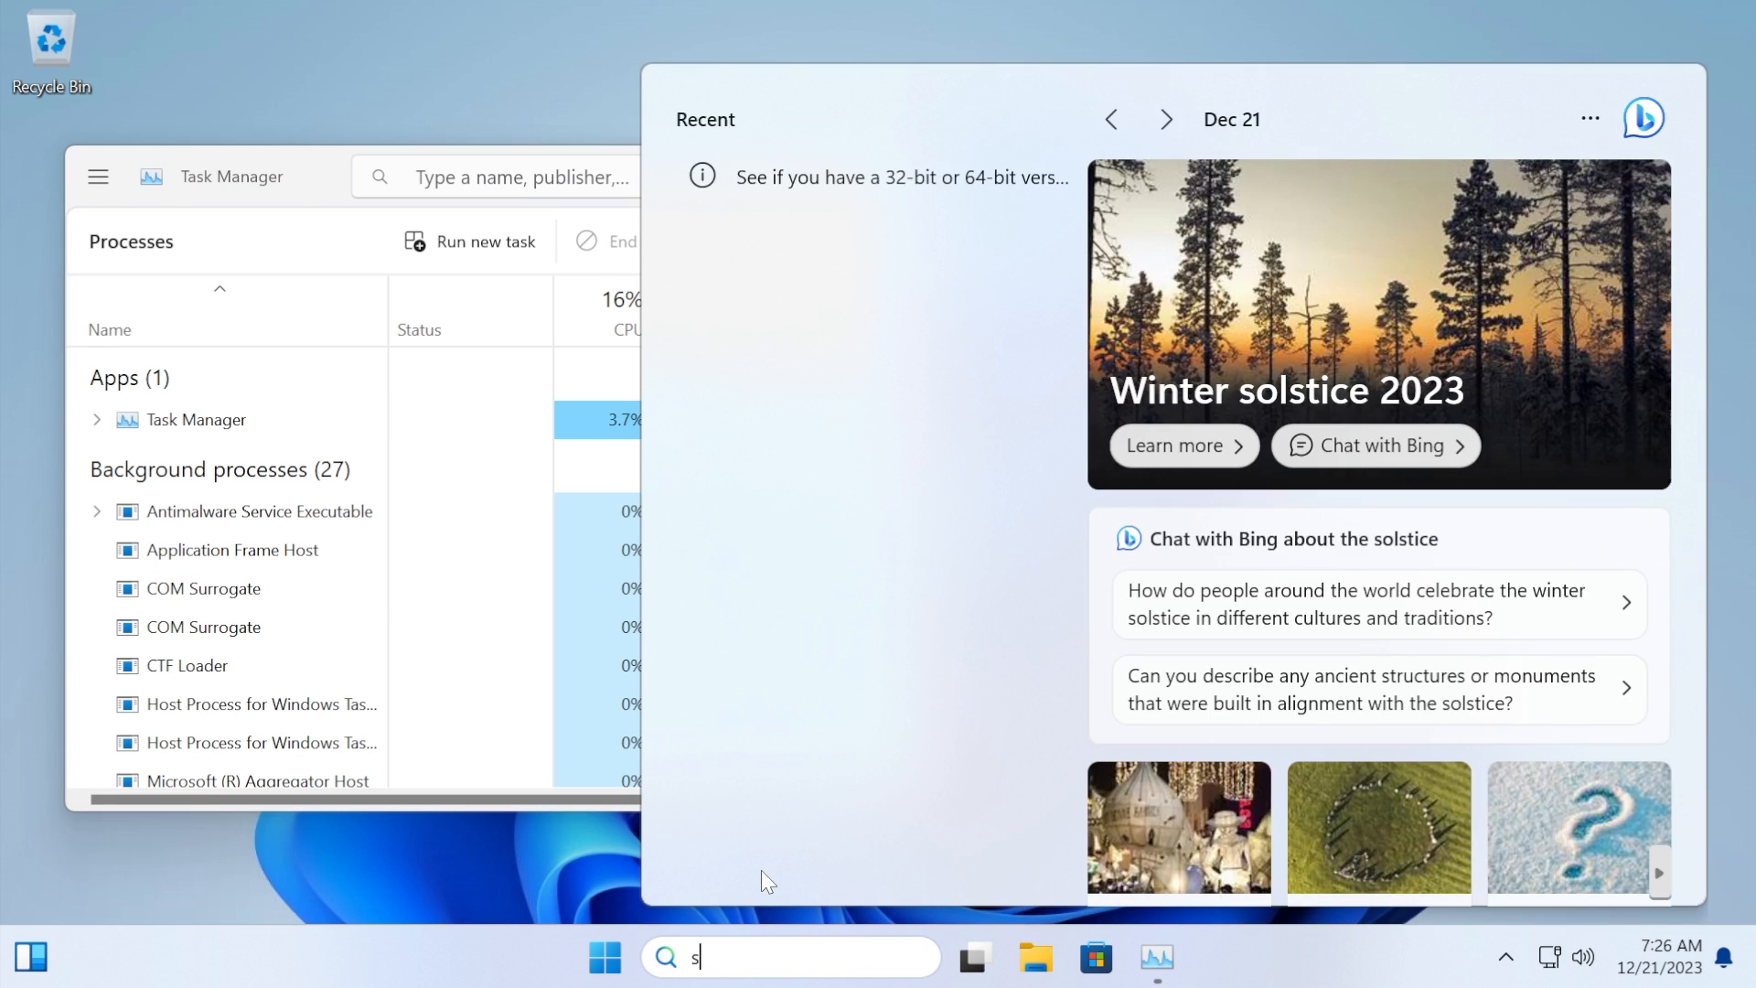
pyautogui.write('tore')
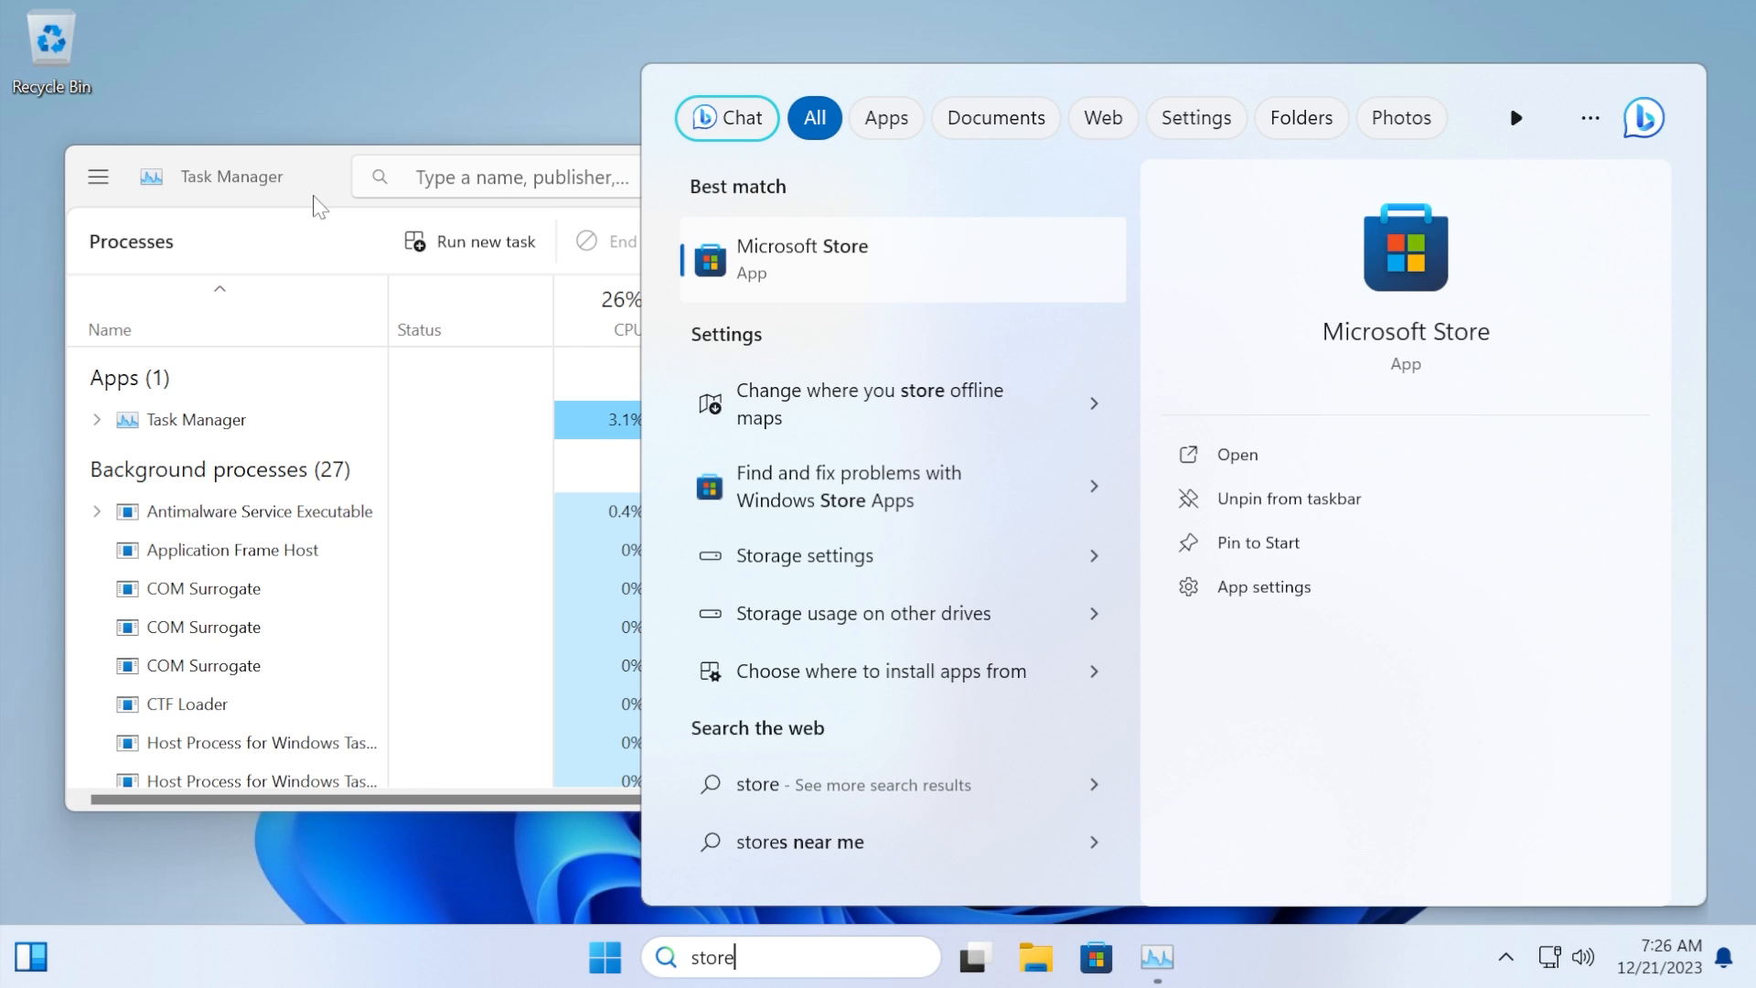
pyautogui.press('Escape')
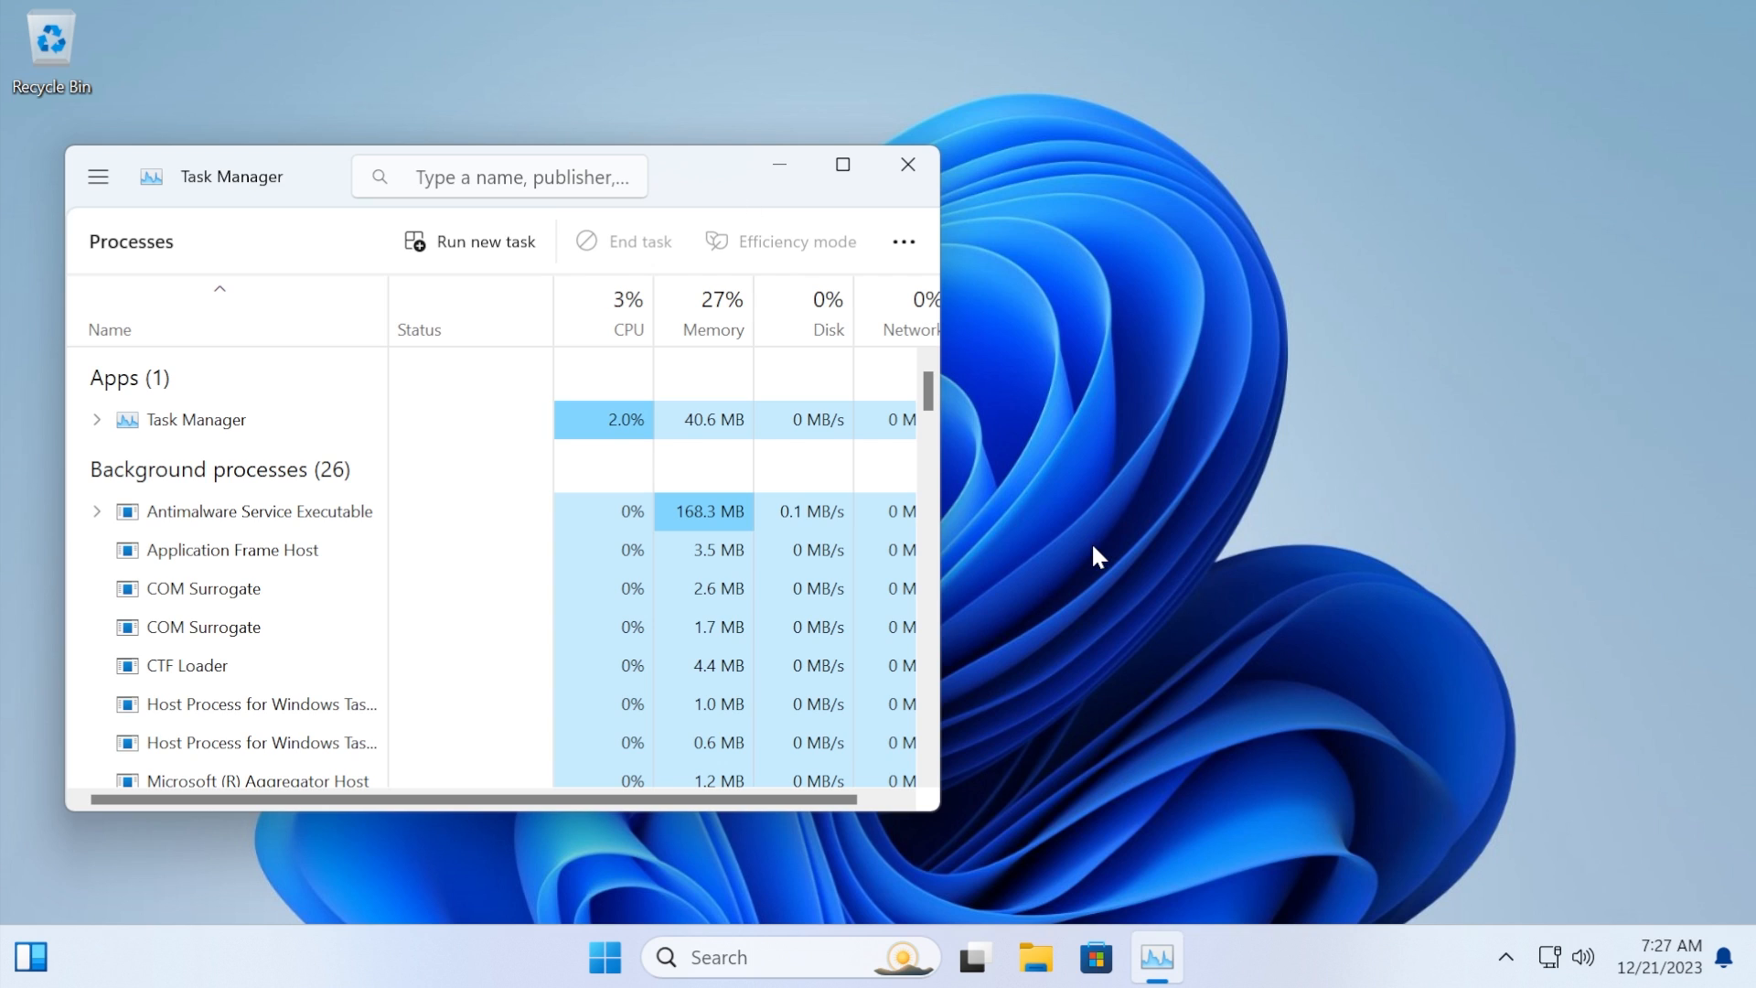
# Reposition and close Task Manager, then show the Start menu with pinned Settings and File Explorer
pyautogui.moveTo(710, 185); pyautogui.dragTo(692, 237)
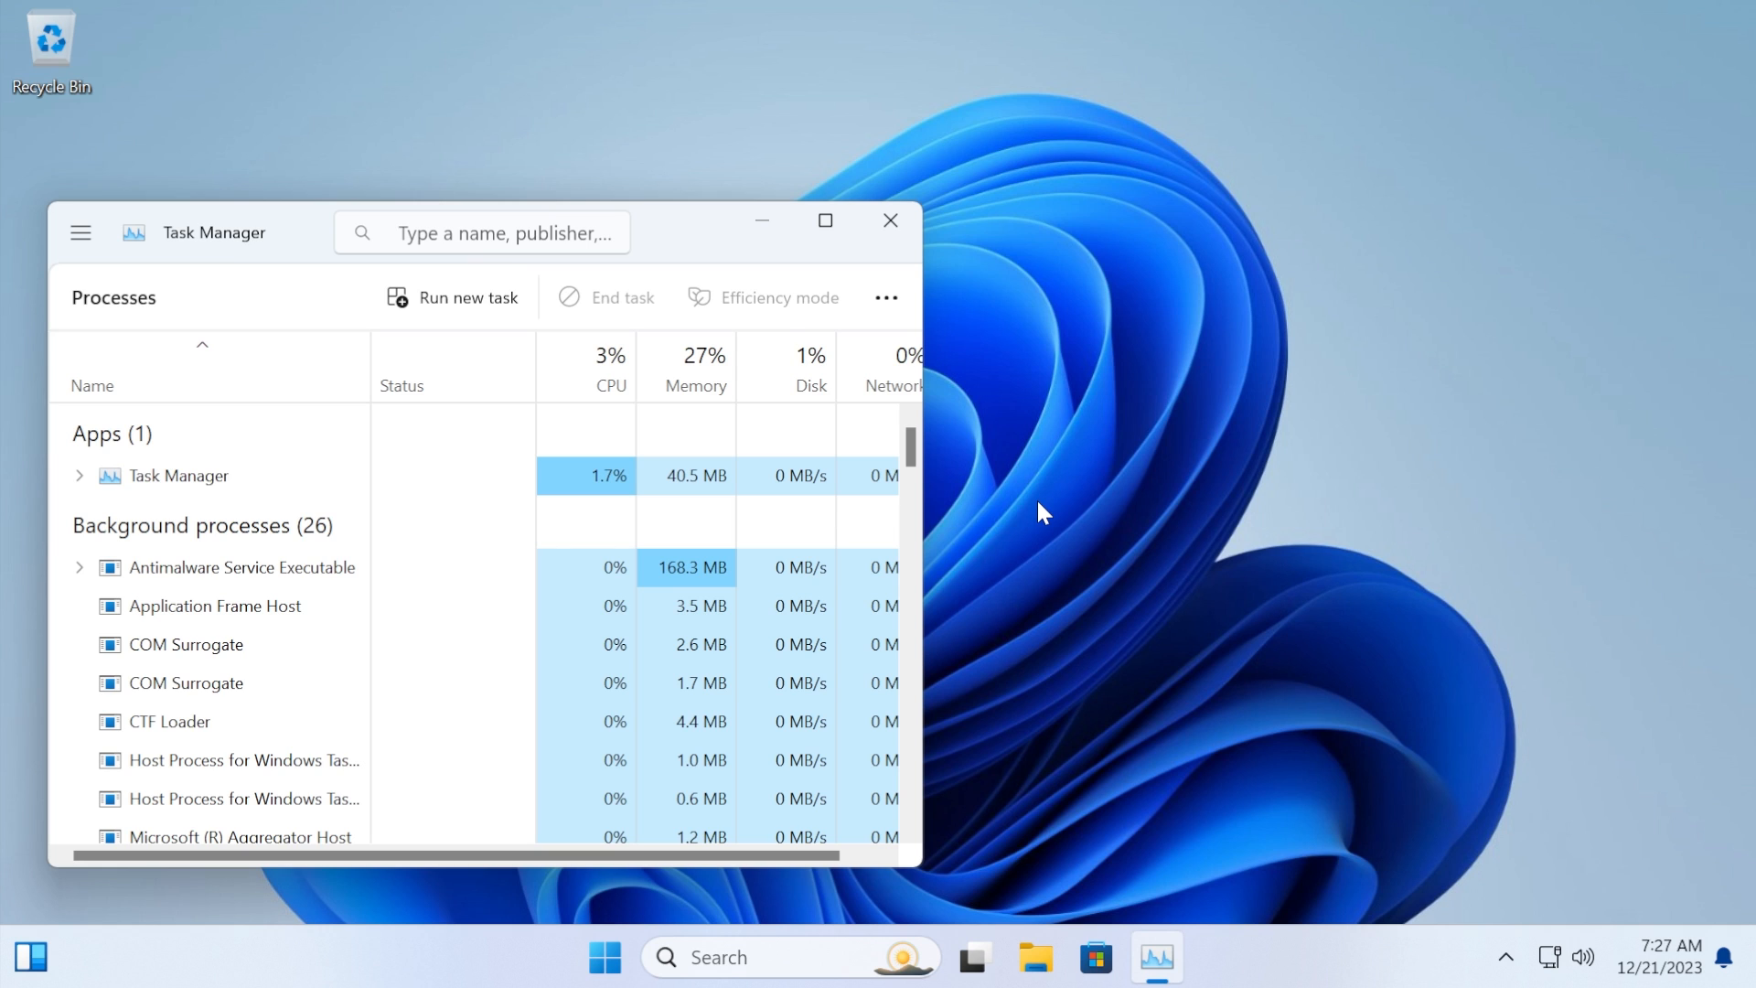
pyautogui.moveTo(683, 222); pyautogui.dragTo(688, 152)
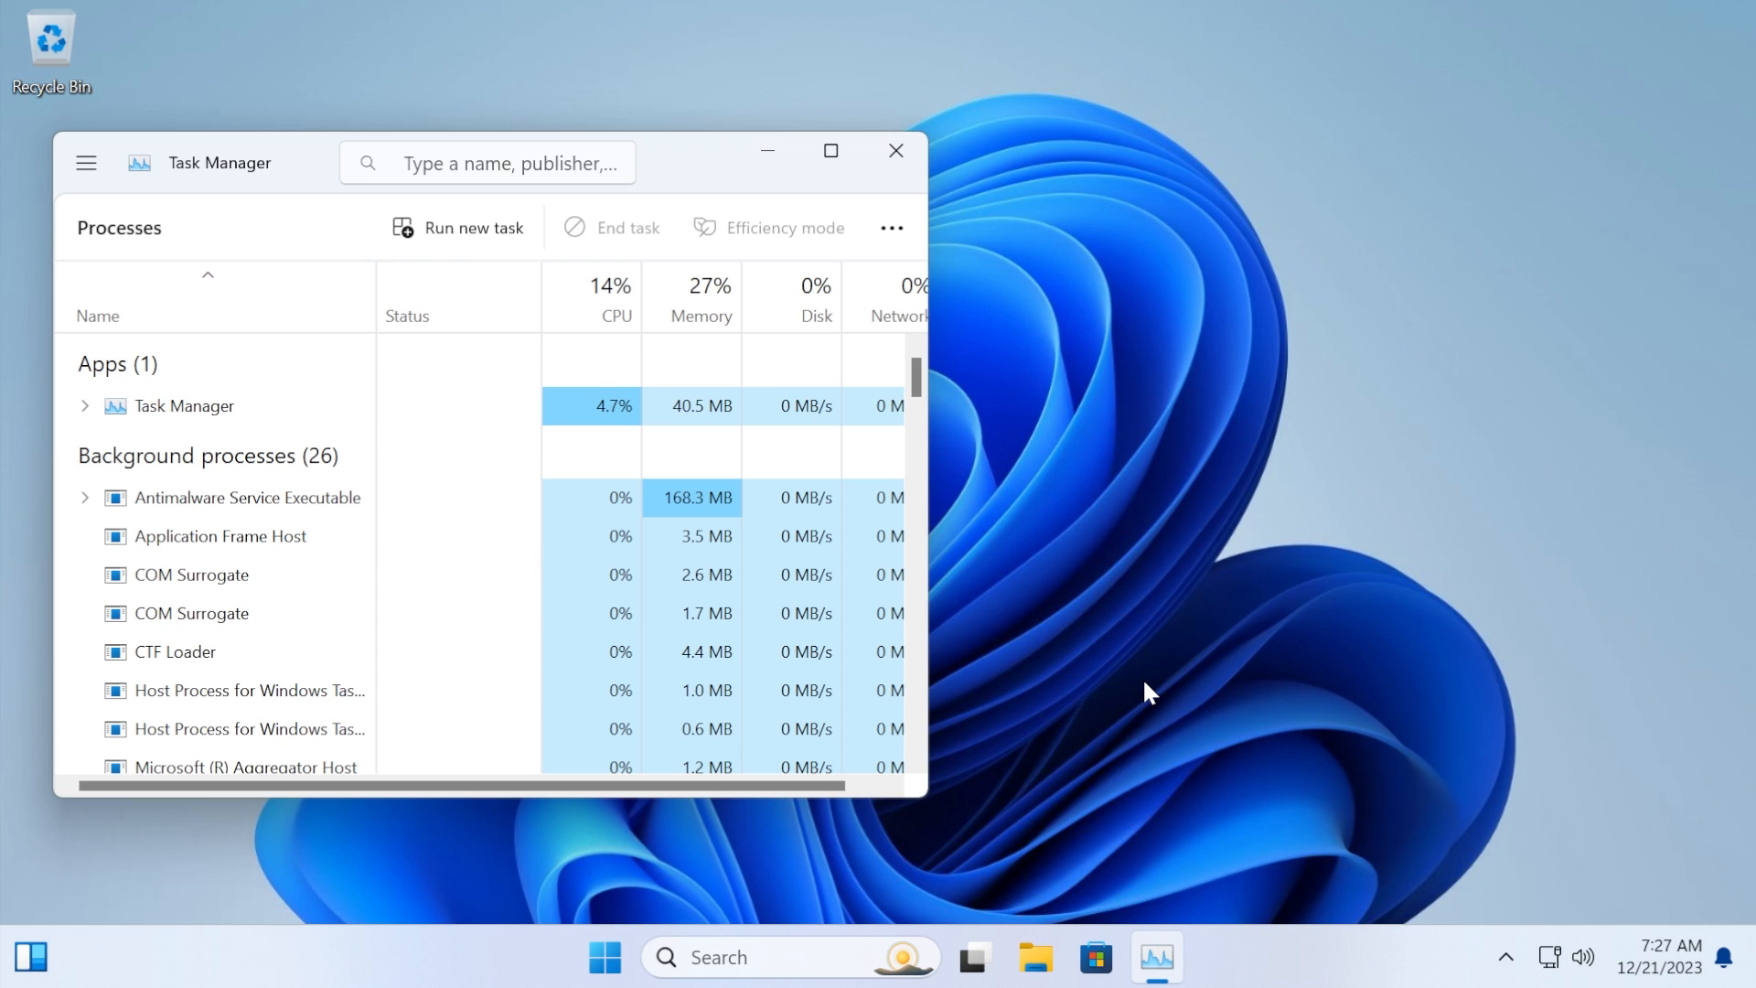
pyautogui.click(898, 151)
pyautogui.press('super')
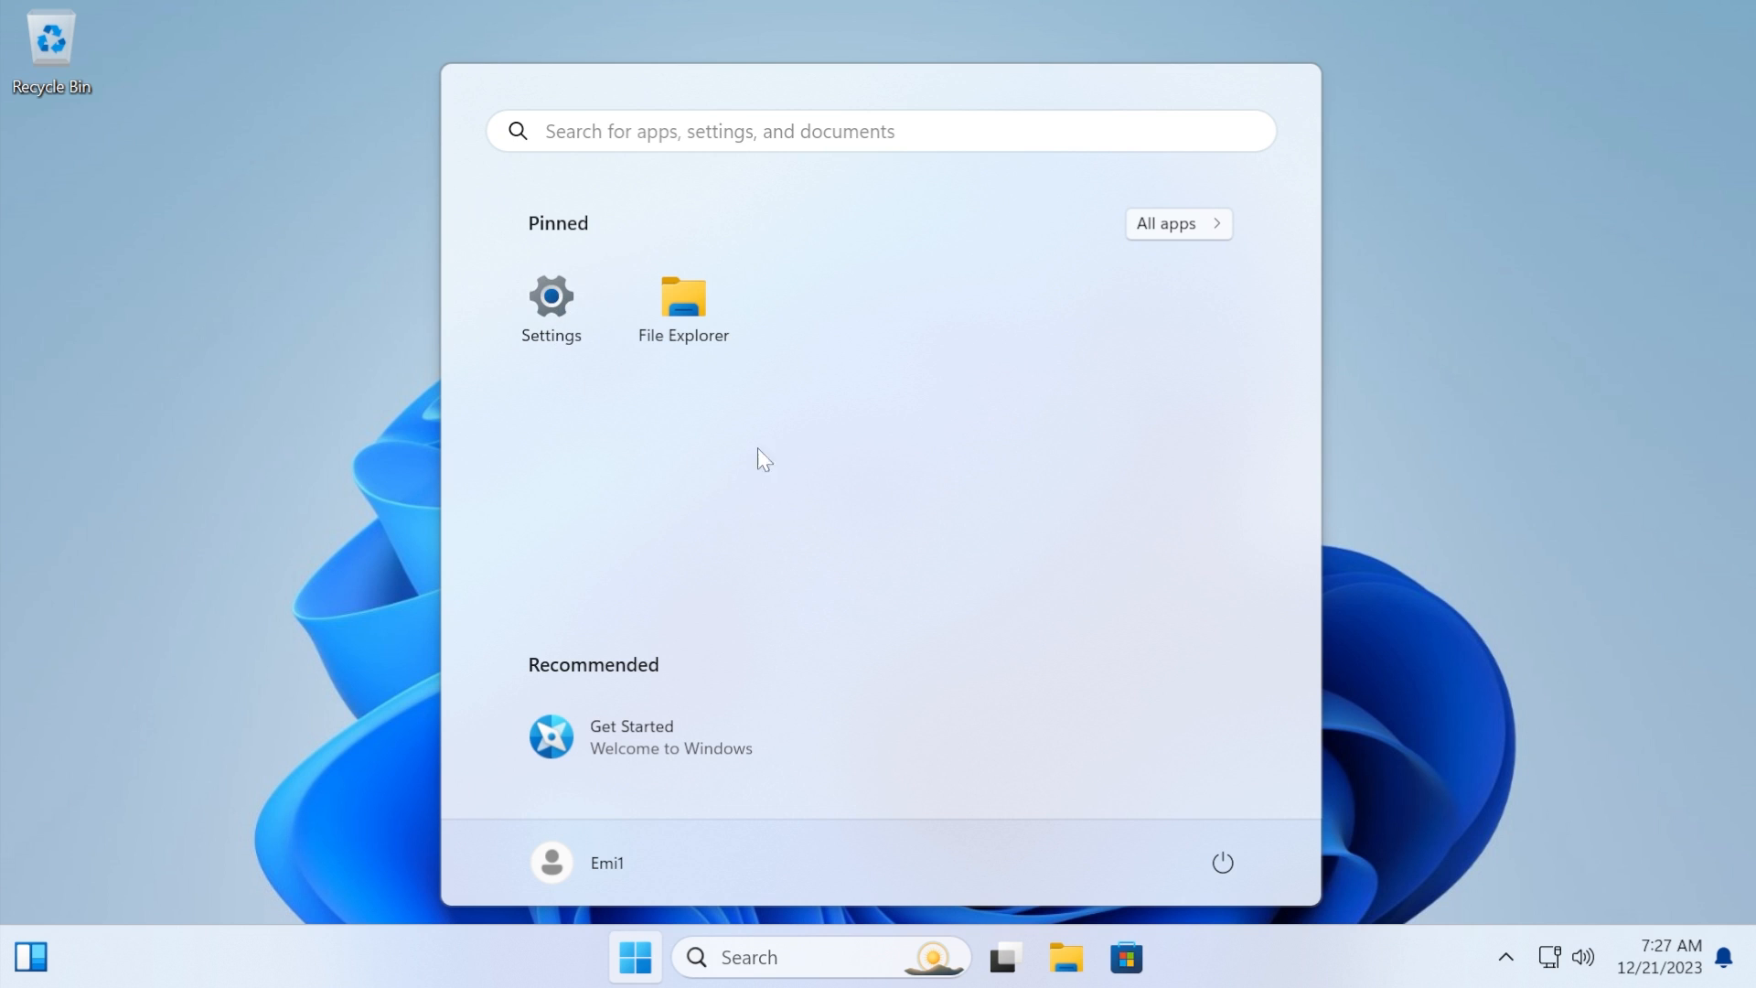
# Dismiss the Start menu to leave the empty desktop showing
pyautogui.click(1435, 504)
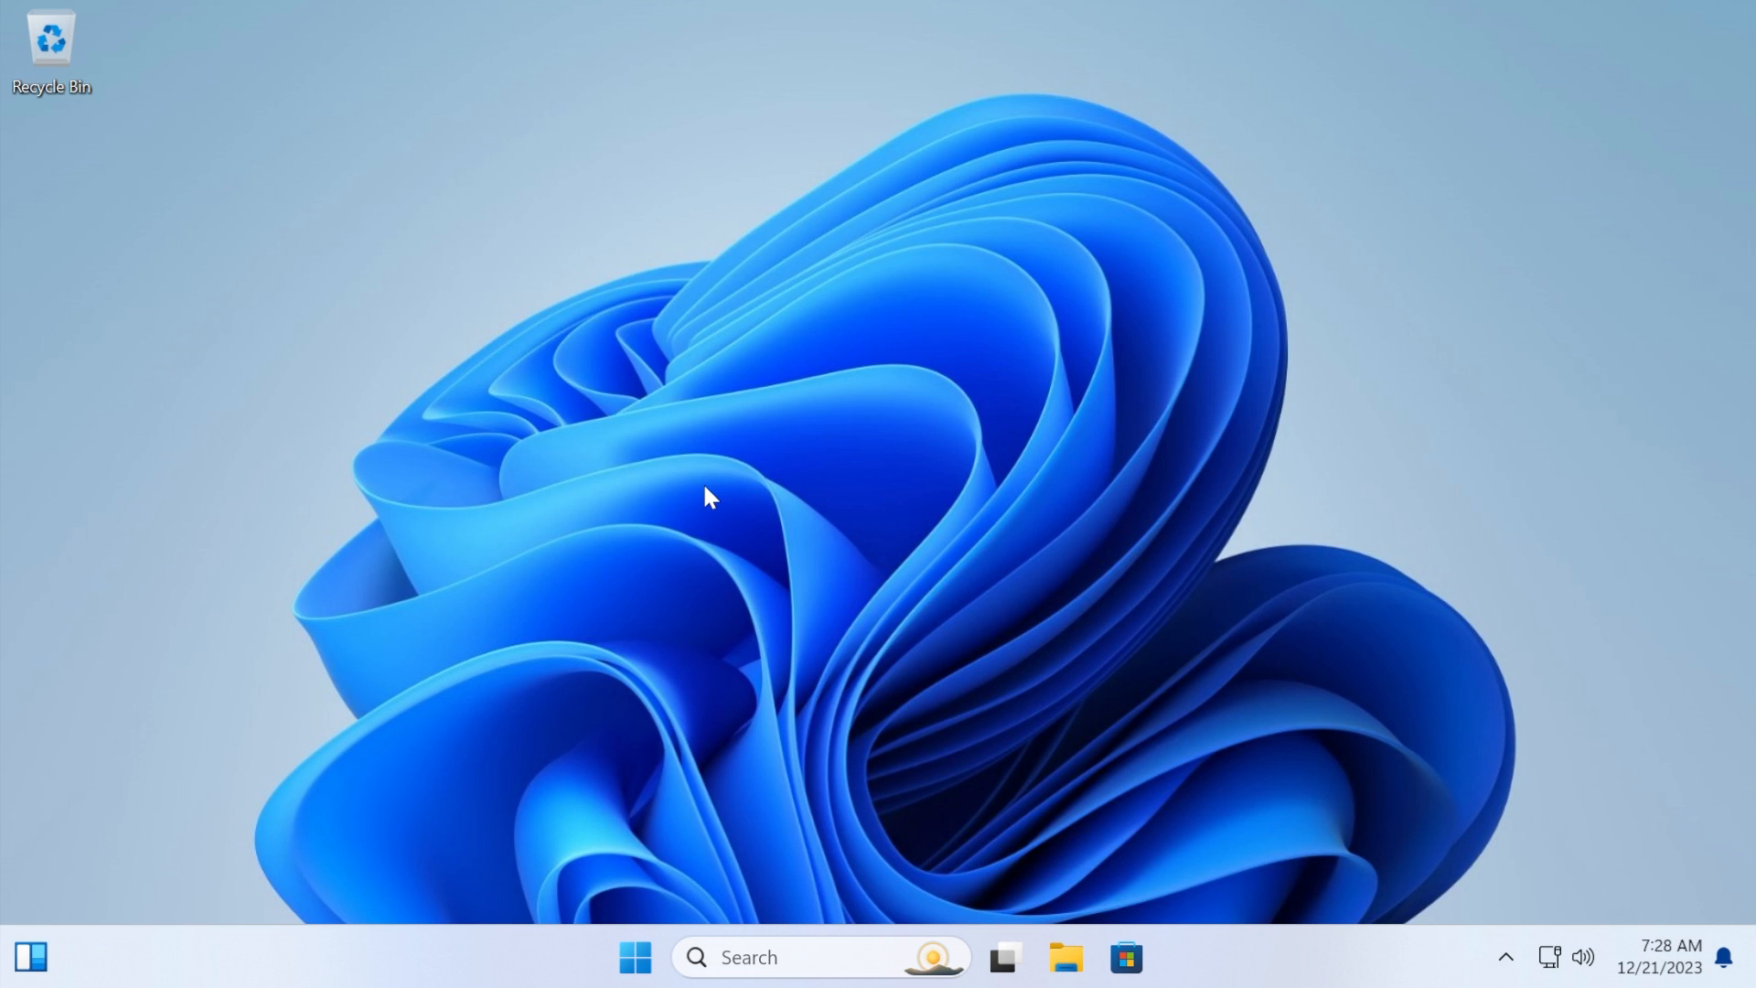